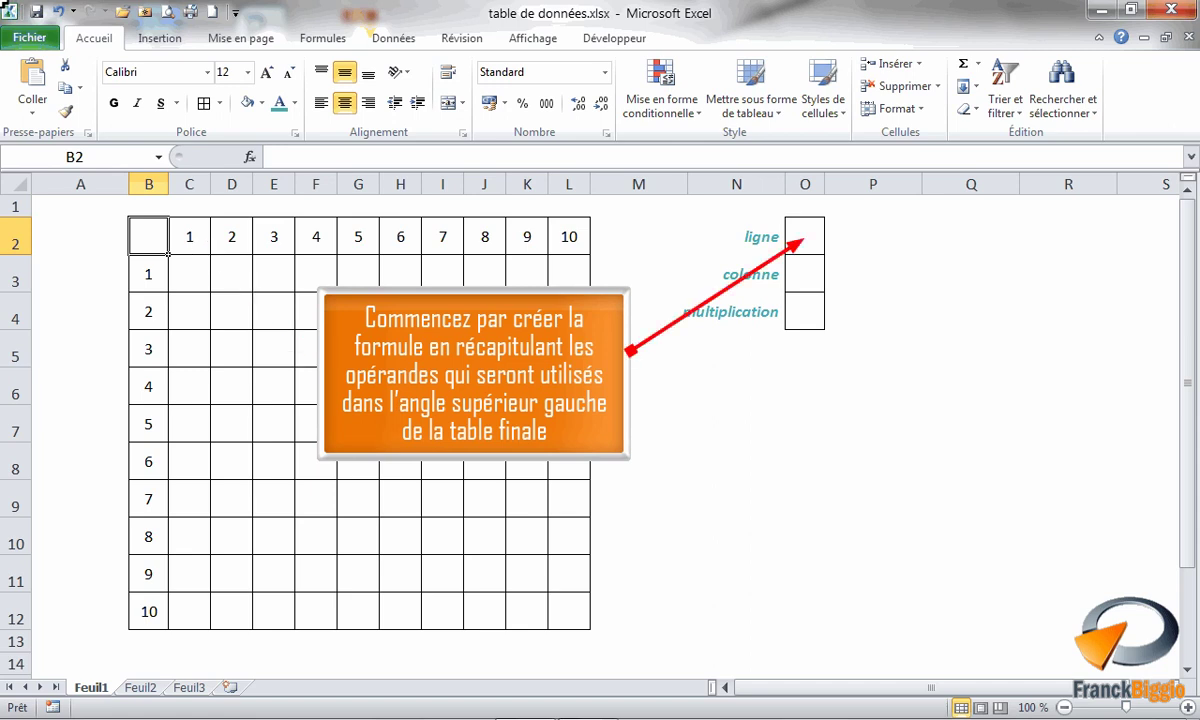
- Enter 1 in both O2 and O3
click(814, 240)
text(1)
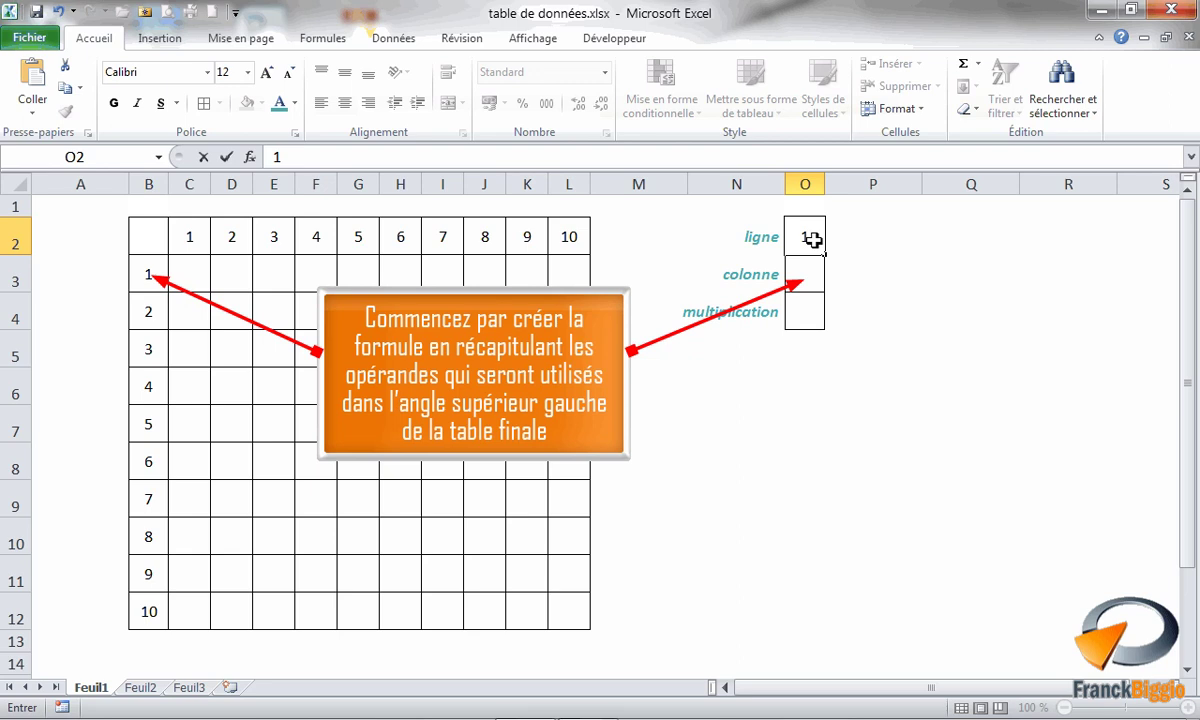
click(803, 272)
text(1)
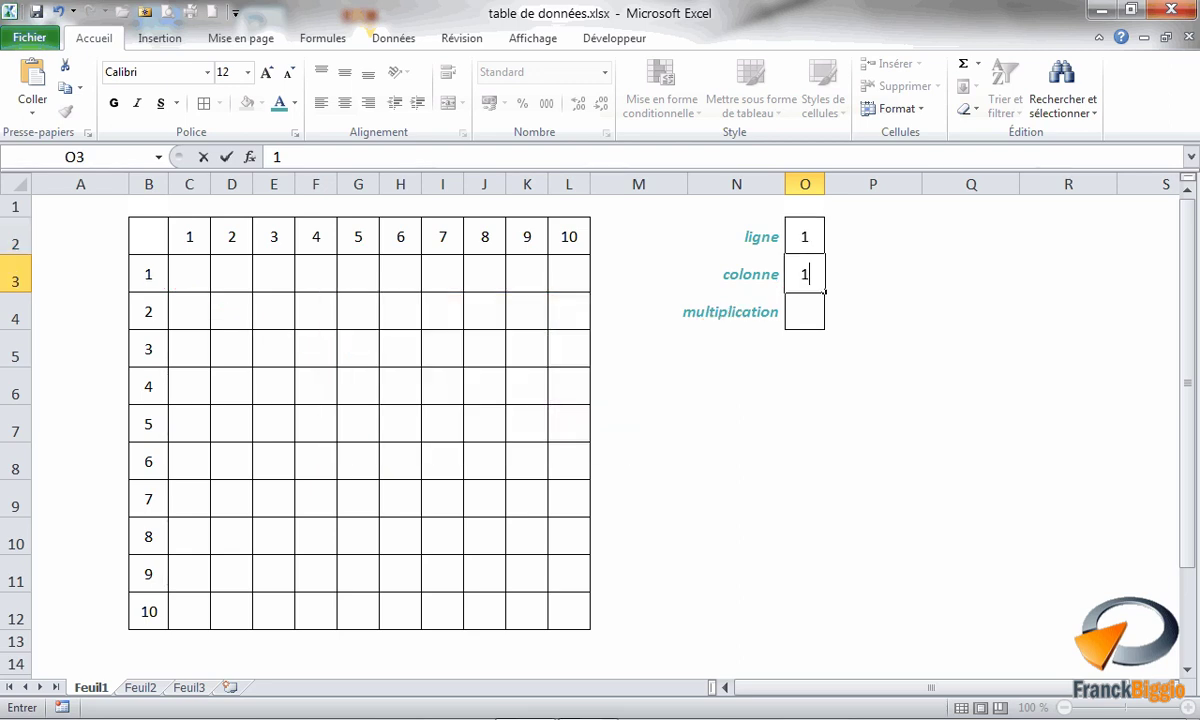
- Enter the formula =O2*O3 in O4
click(803, 313)
text(=)
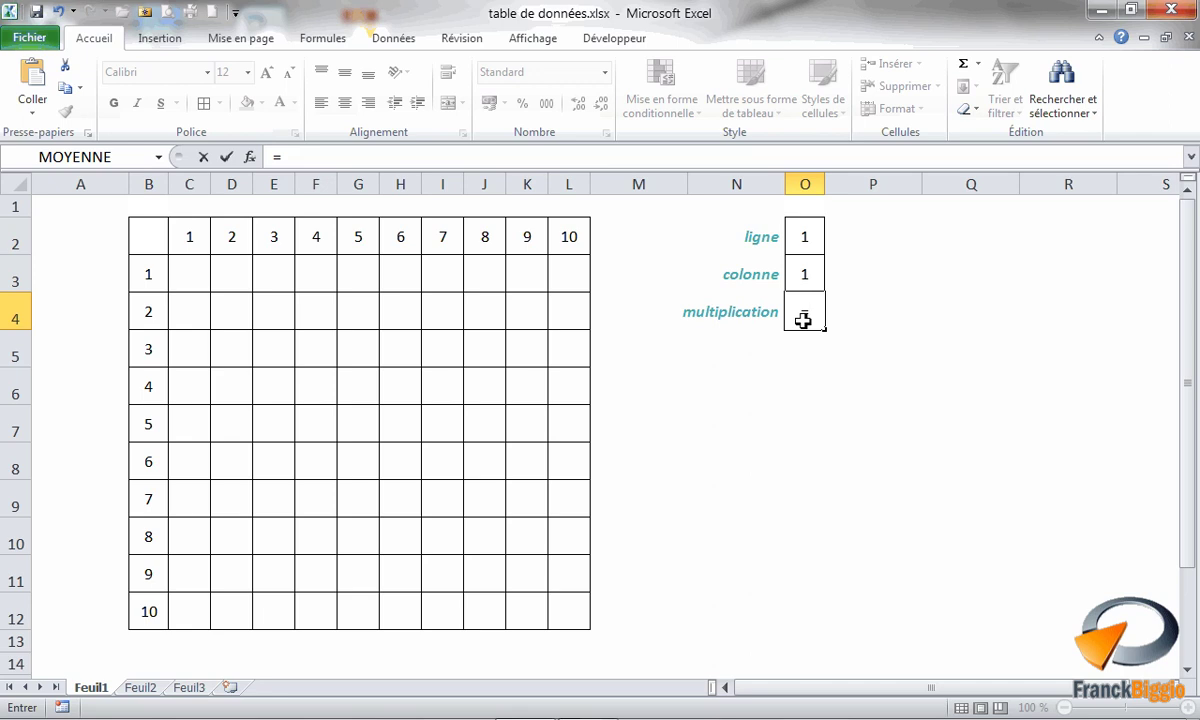
click(810, 238)
text(*)
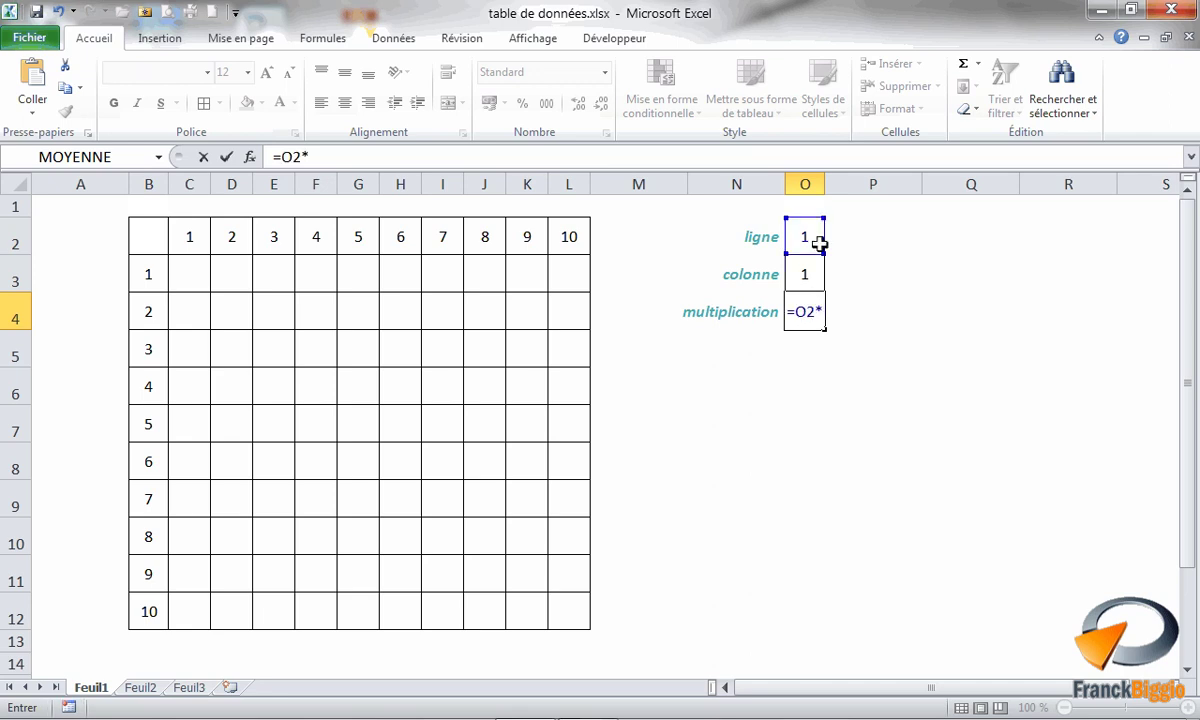
click(805, 270)
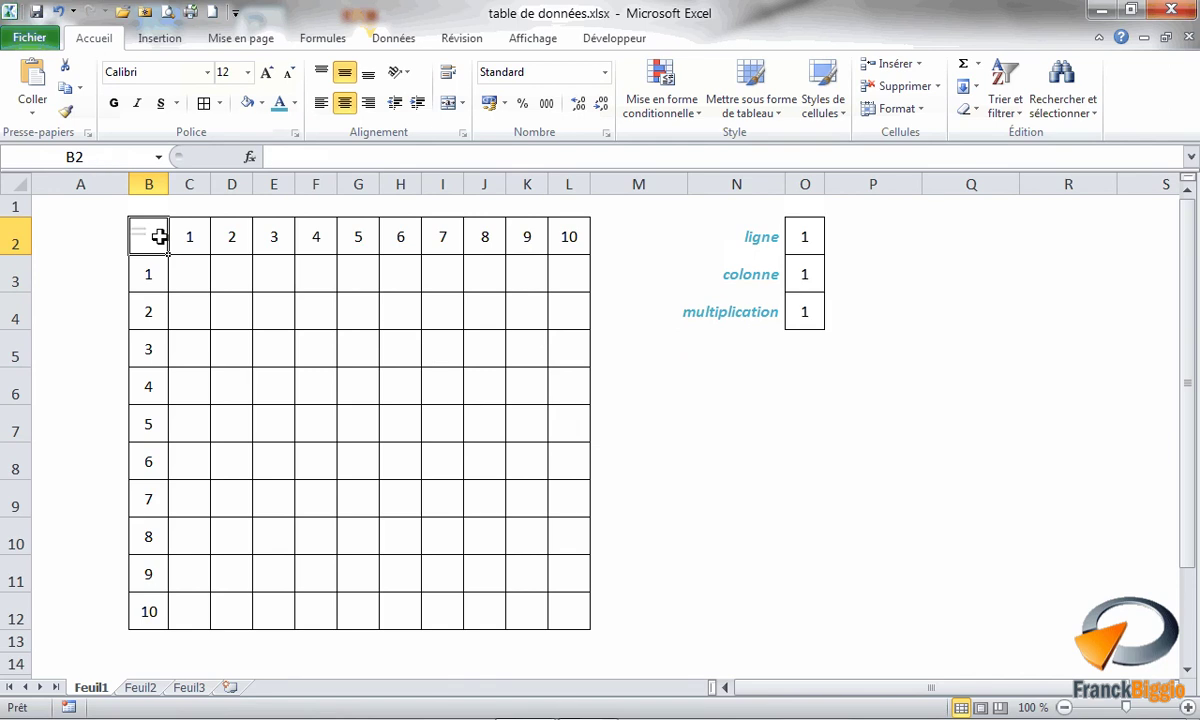
- Set B2 to =O4 and select the table range B2:L12
text(=)
click(804, 312)
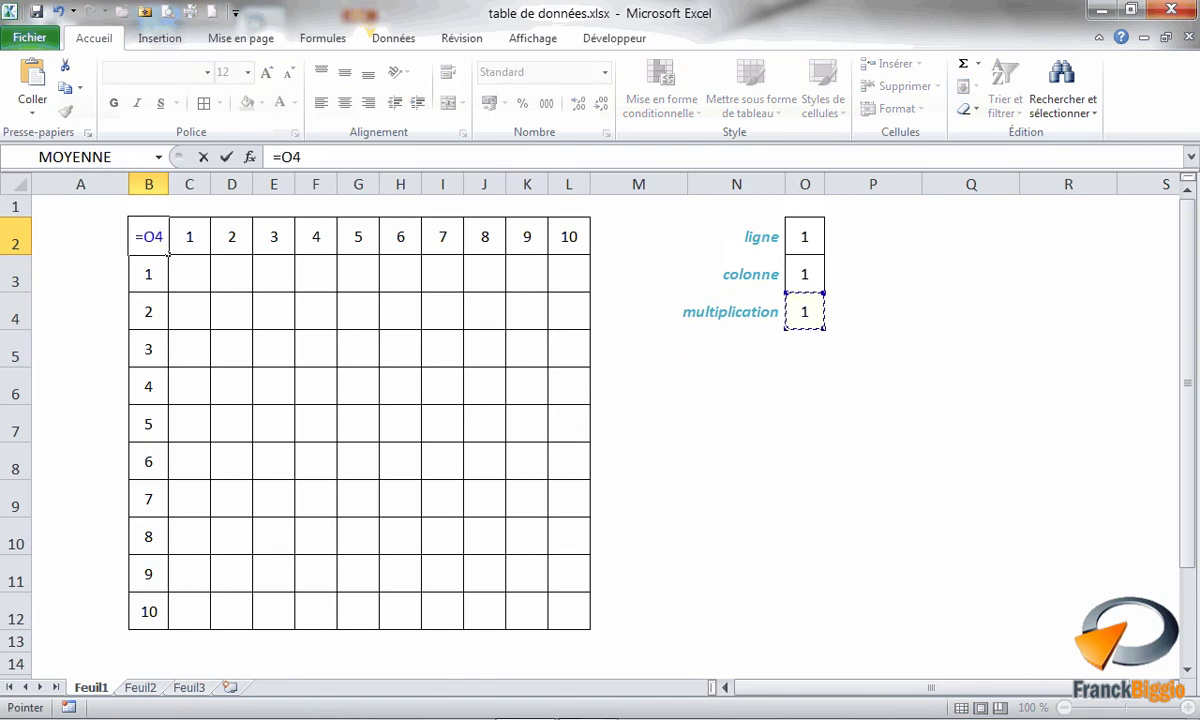
key(Return)
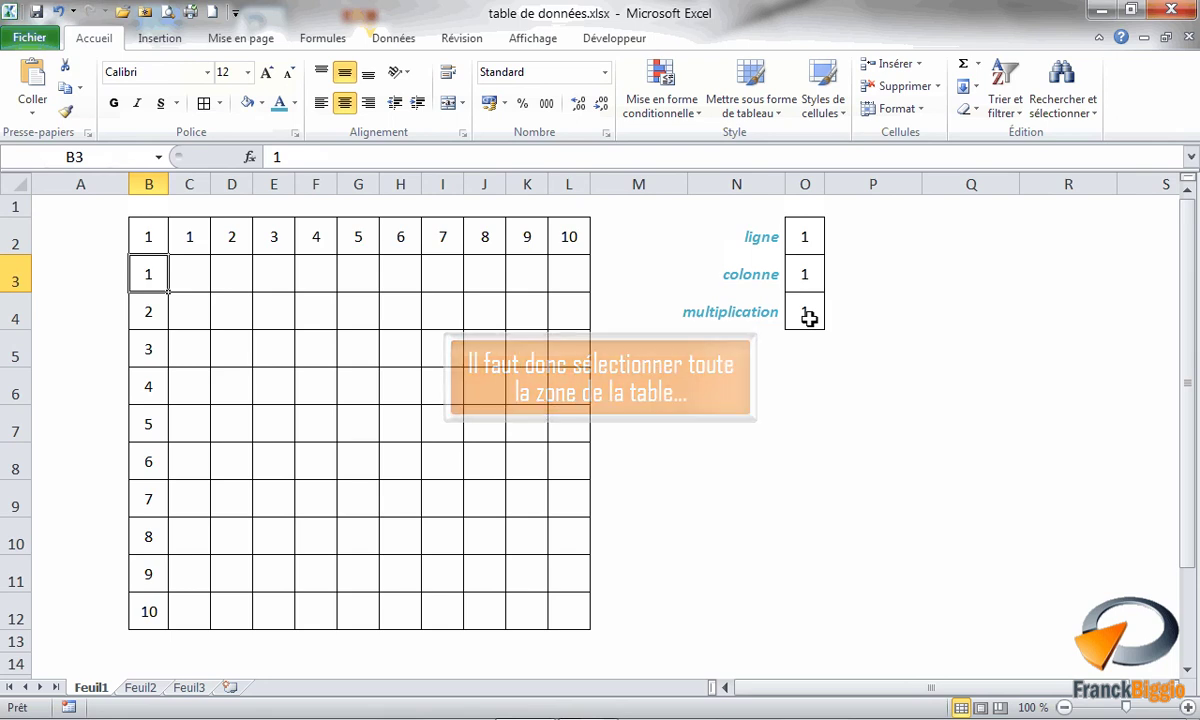
drag(146, 234, 585, 625)
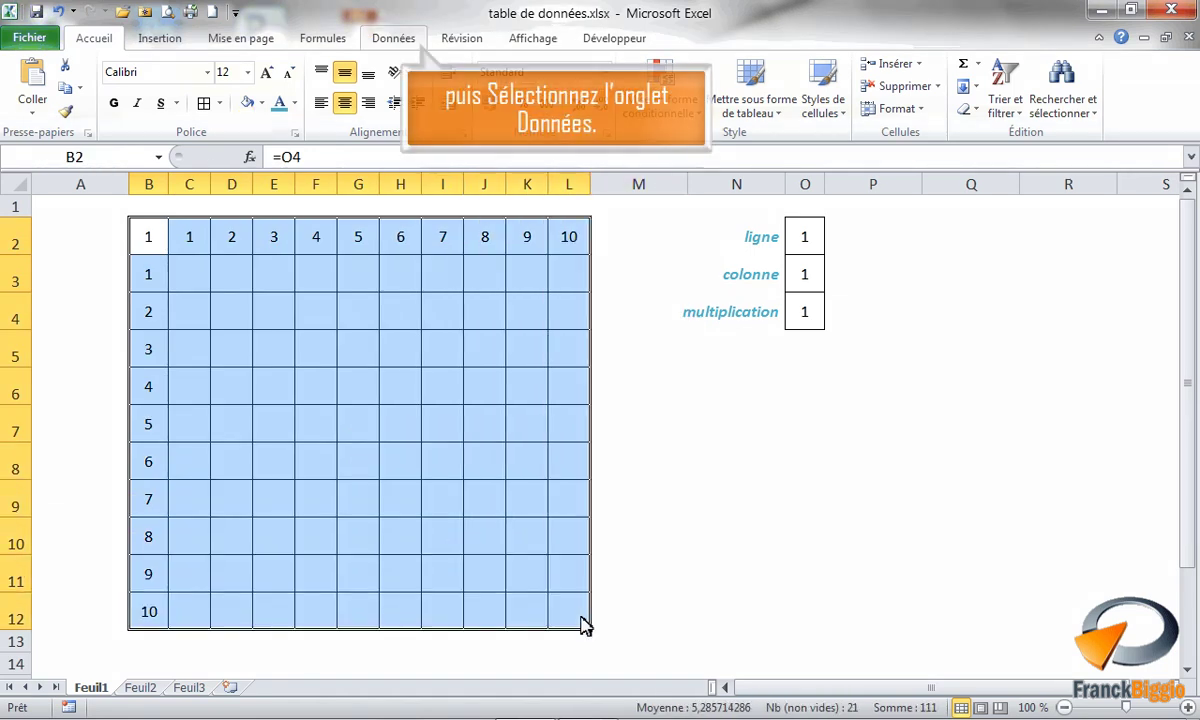
- Open Table de données from Analyse scénarios on the Données tab
click(394, 39)
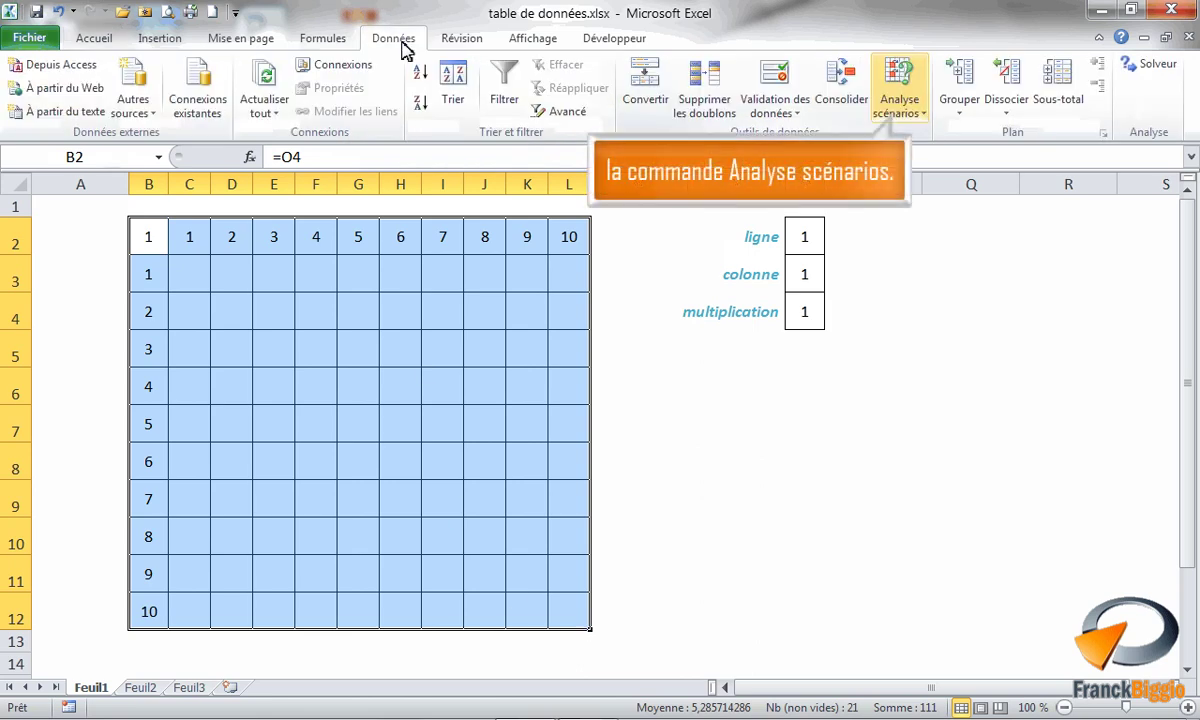
click(916, 115)
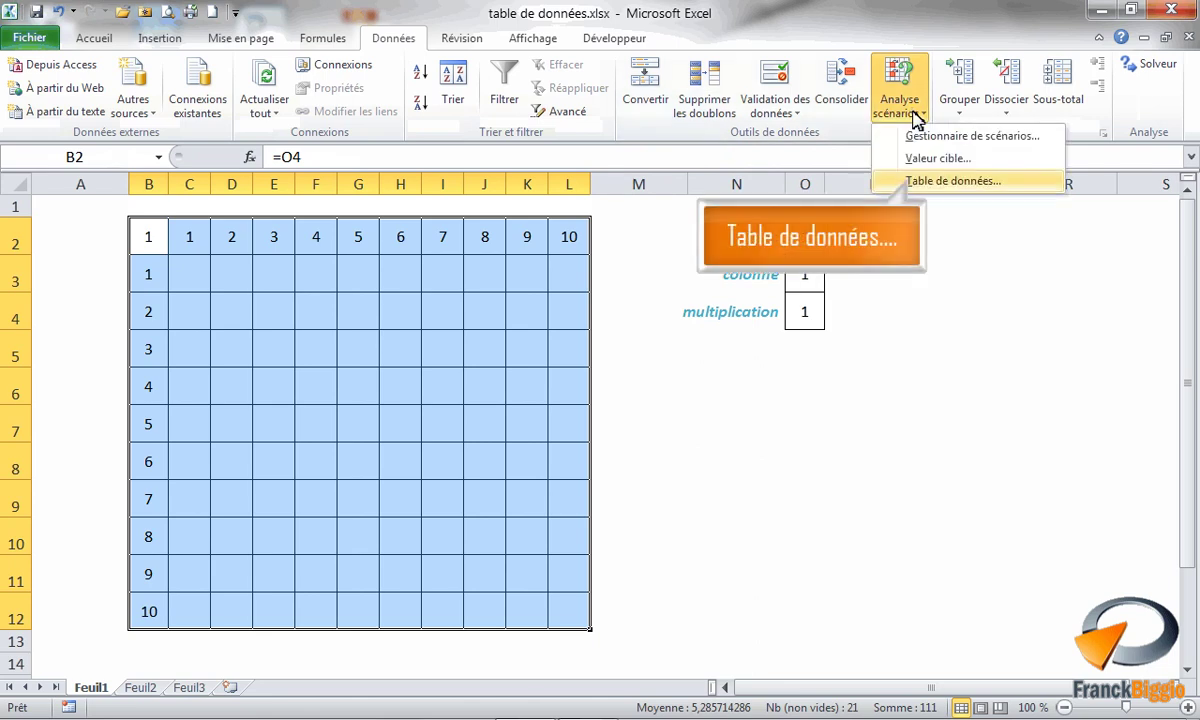
click(930, 182)
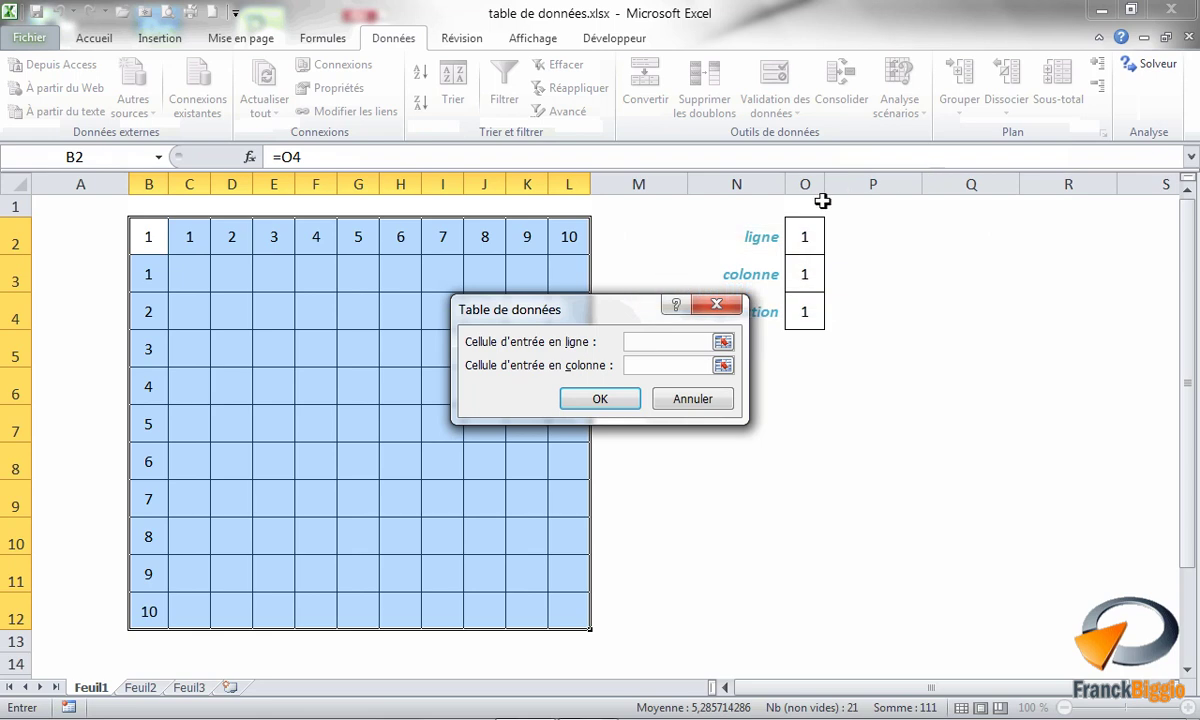
- Build the data table with O2 as row input and O3 as column input, then inspect {=TABLE(O2;O3)}
click(806, 235)
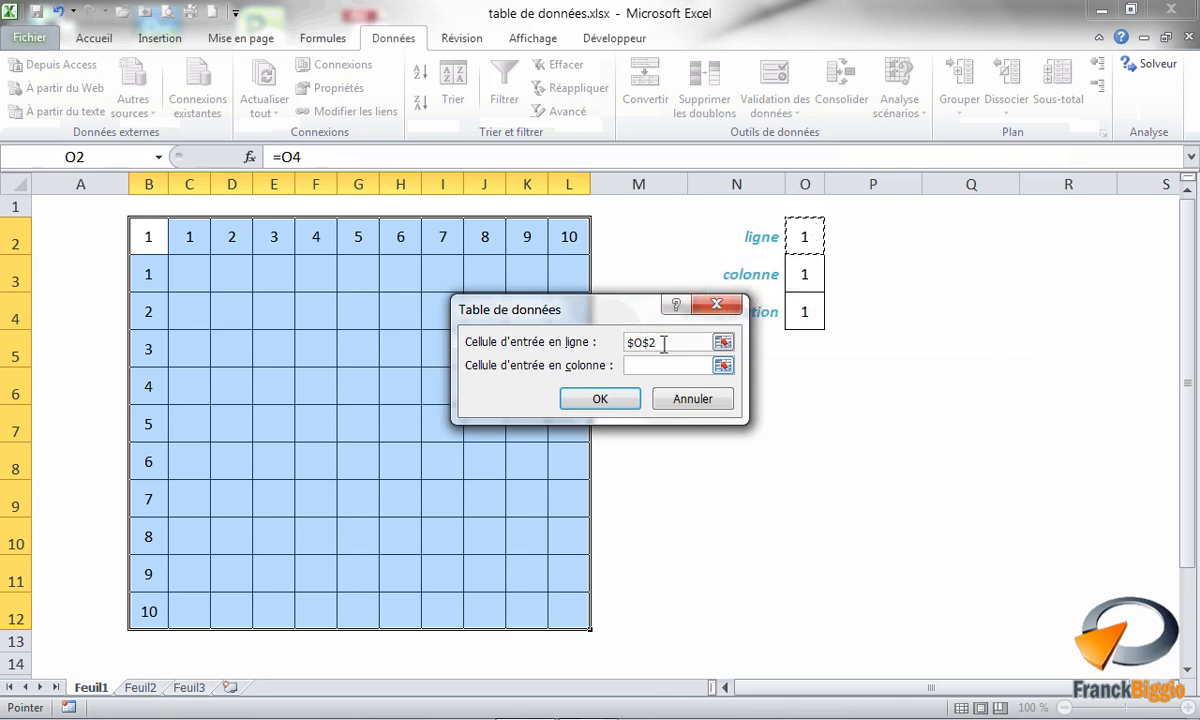
click(806, 276)
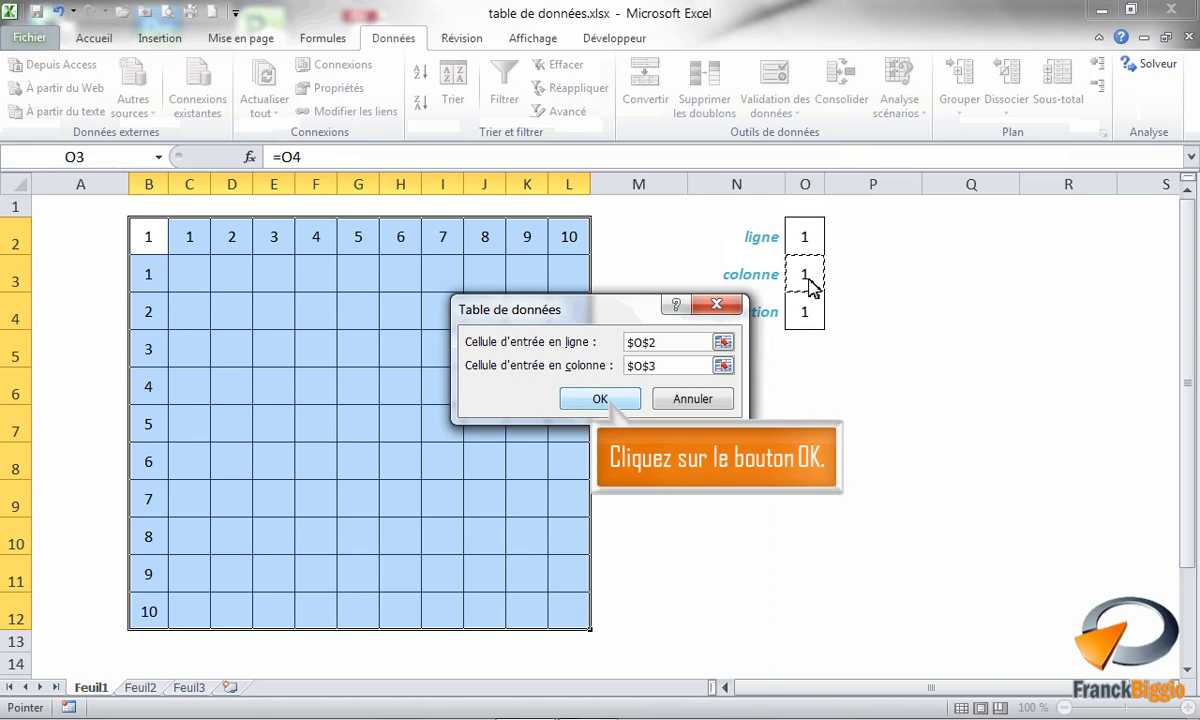
click(621, 405)
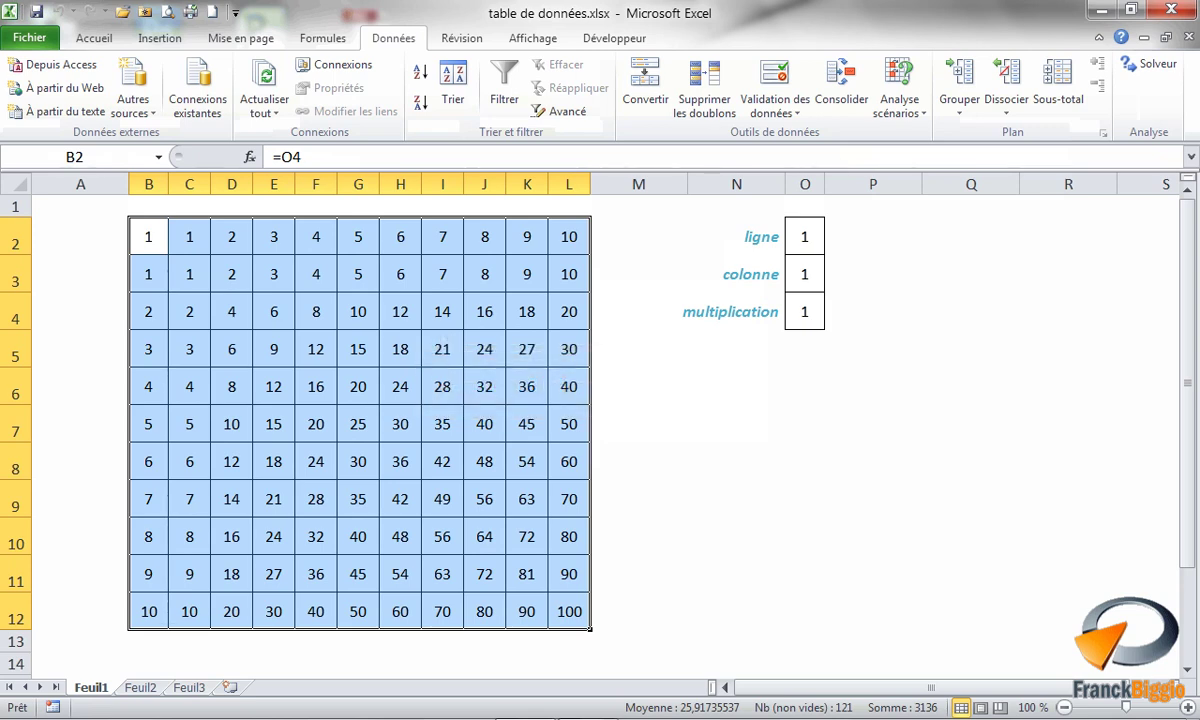
click(315, 349)
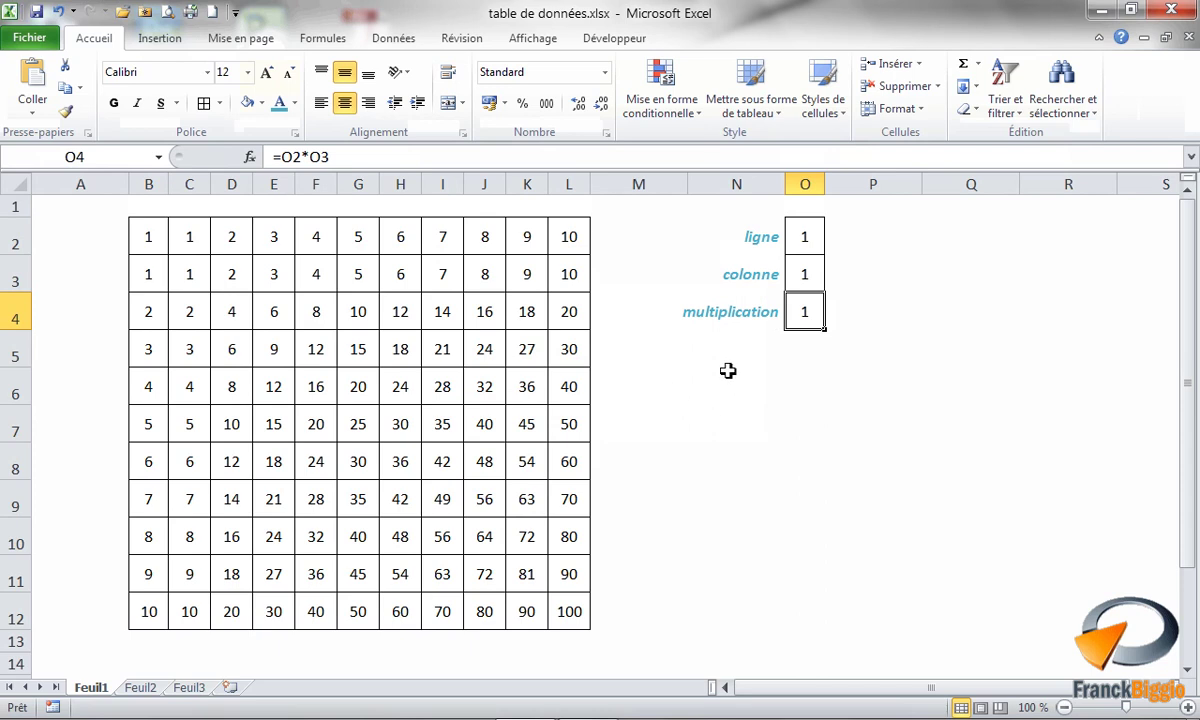
- Rename N4 to 'soustraction' and change O4 to =O2-O3
click(754, 316)
text(soustraction)
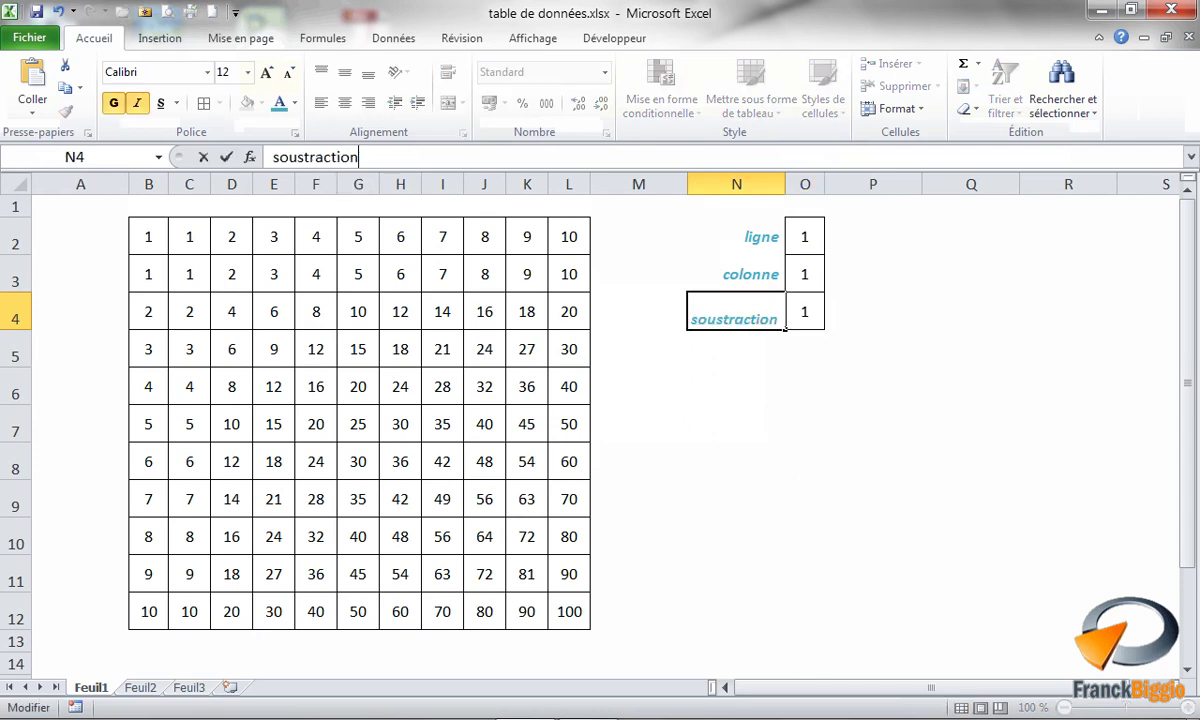
click(810, 316)
text(=)
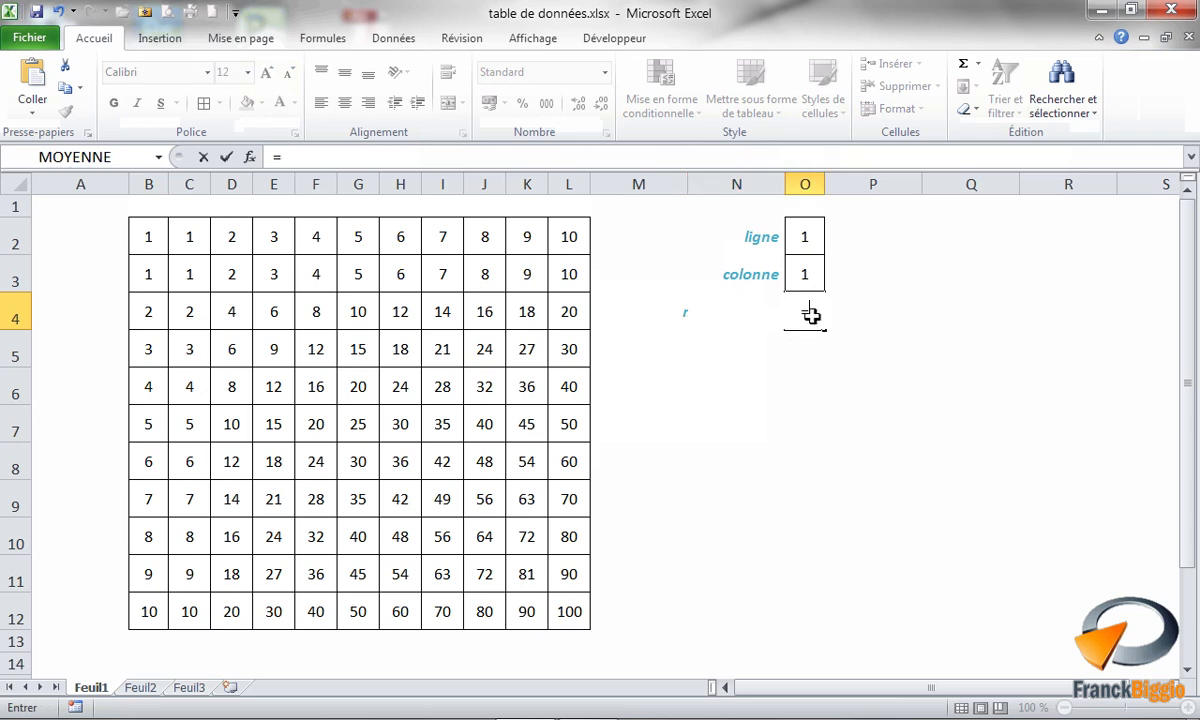
click(805, 237)
text(-)
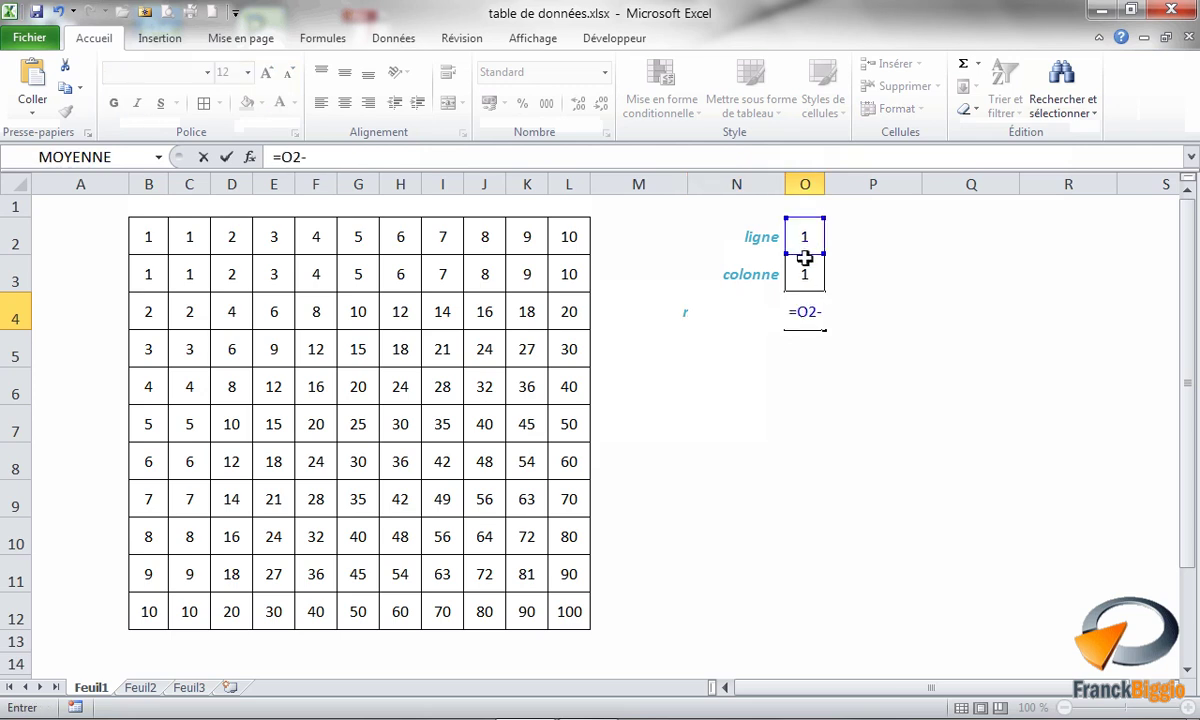
click(807, 272)
key(Return)
click(148, 237)
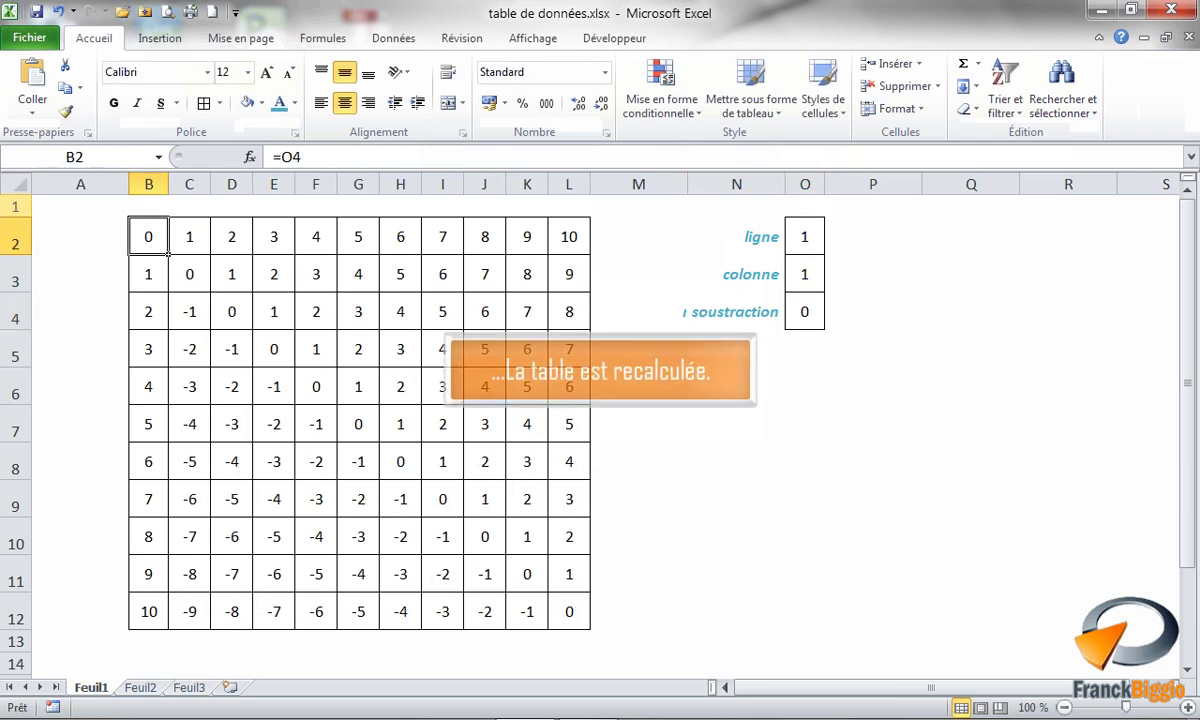